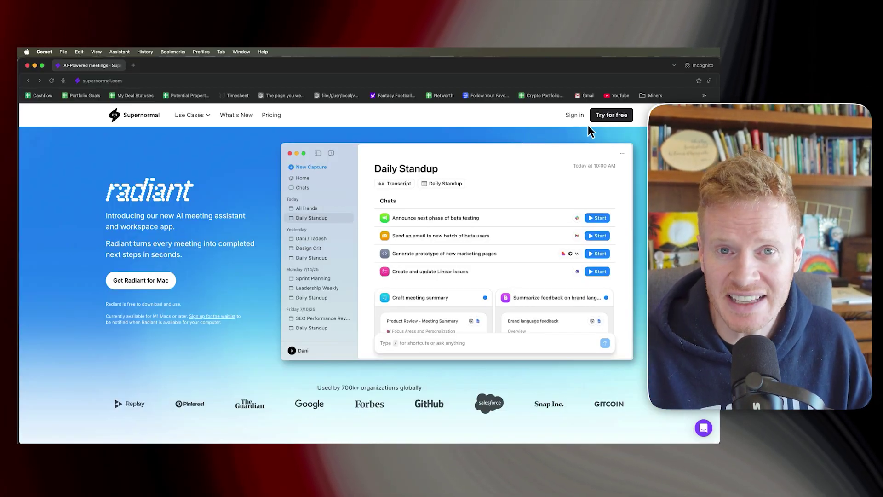
Start the free trial from the landing page to reach the Supernormal account sign-in
click(609, 117)
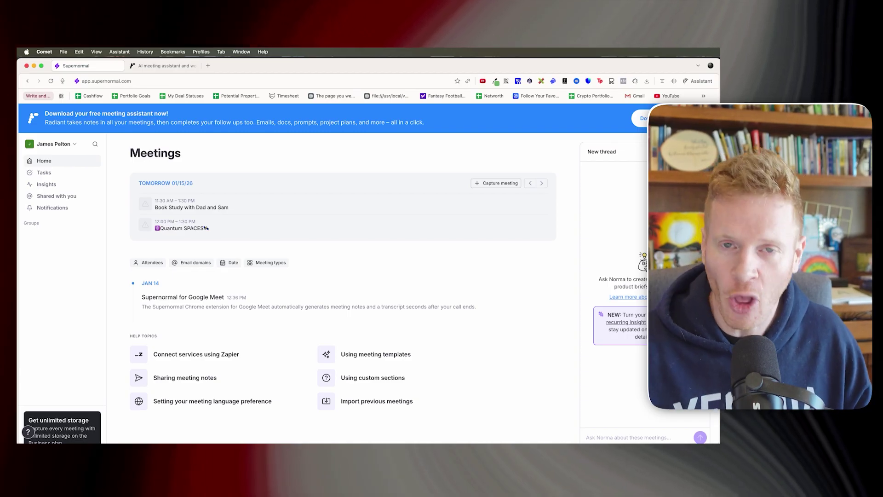
scroll(236, 269, down, 2)
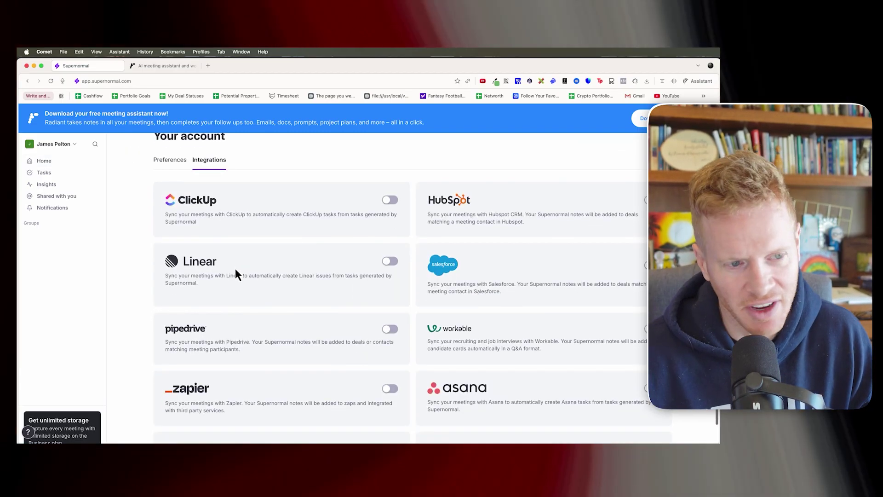
scroll(211, 256, down, 1)
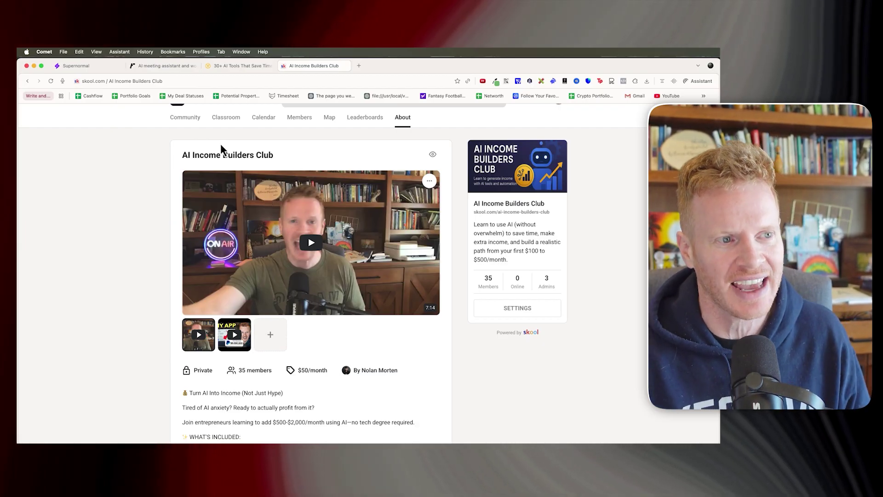
Switch back to the Supernormal tab showing Your account > Integrations with ClickUp, HubSpot, Linear and Salesforce
key(super+1)
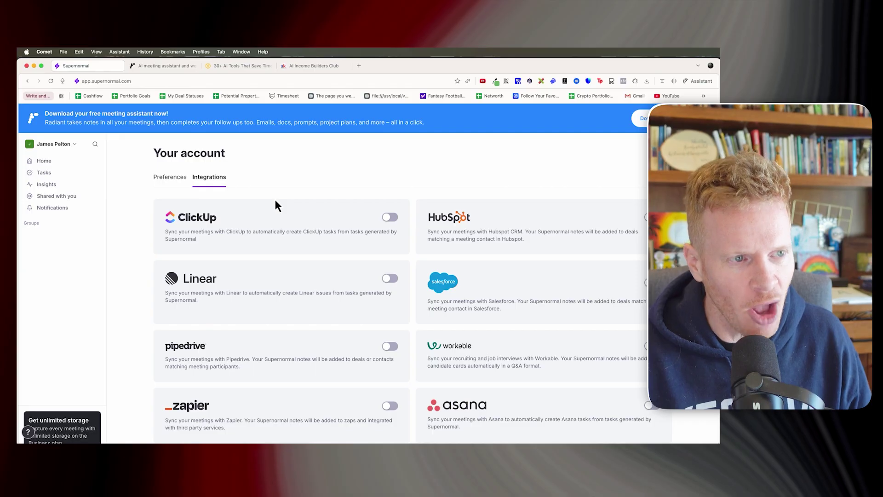